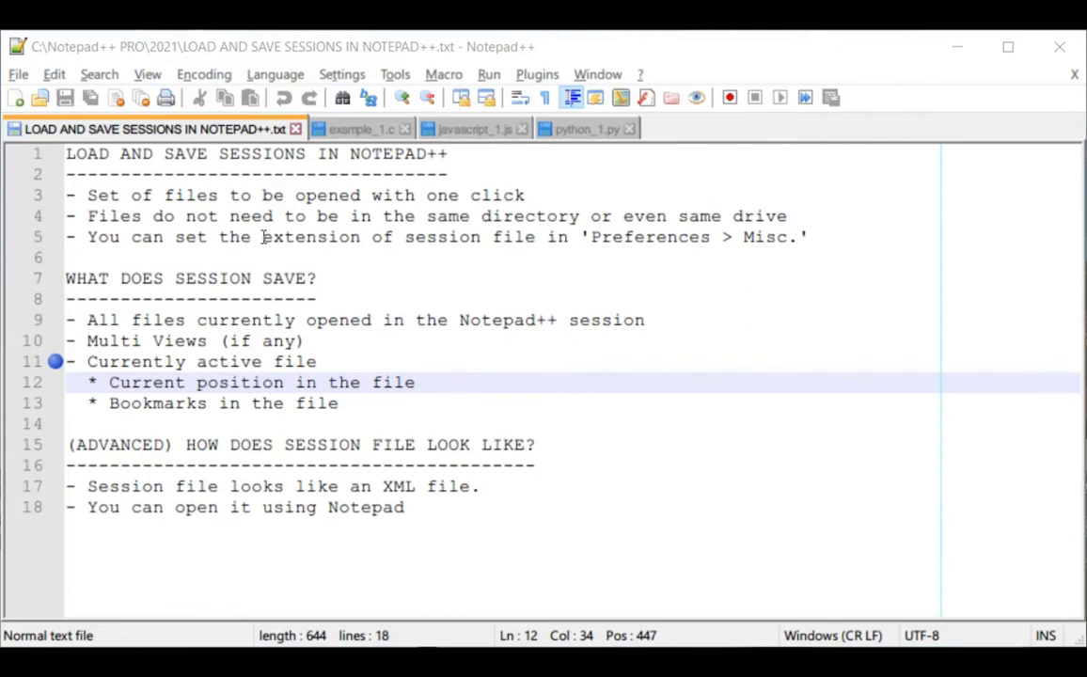
# Step: Set the session file extension to nppsession in the miscellaneous preferences and close the preferences
pyautogui.moveTo(264, 237); pyautogui.dragTo(580, 236)
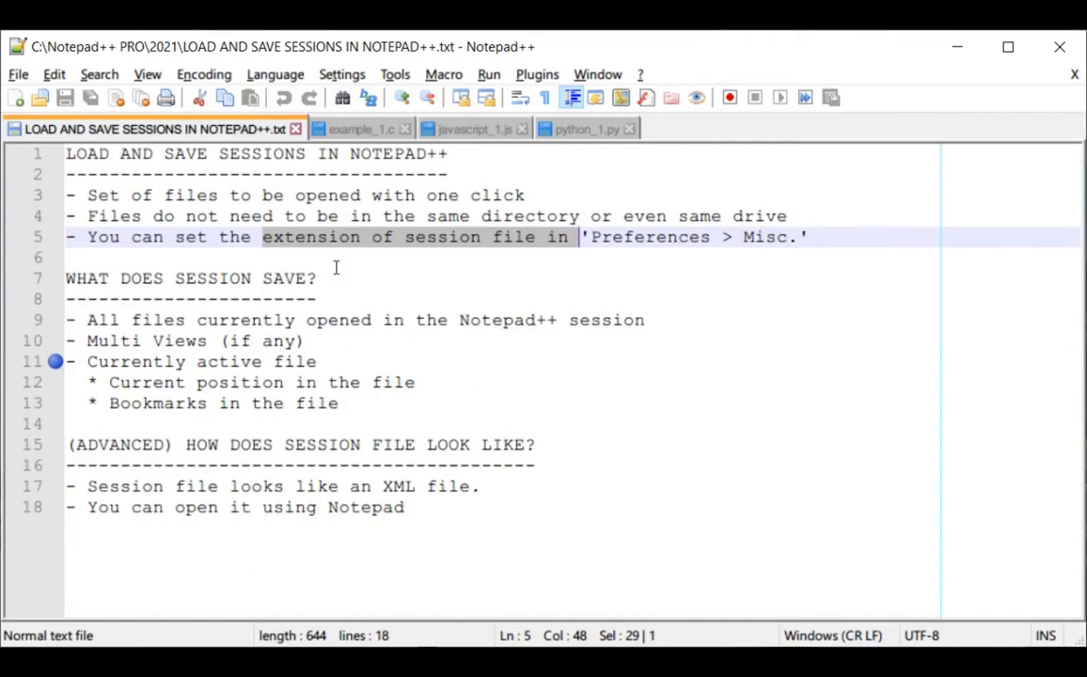
pyautogui.click(784, 340)
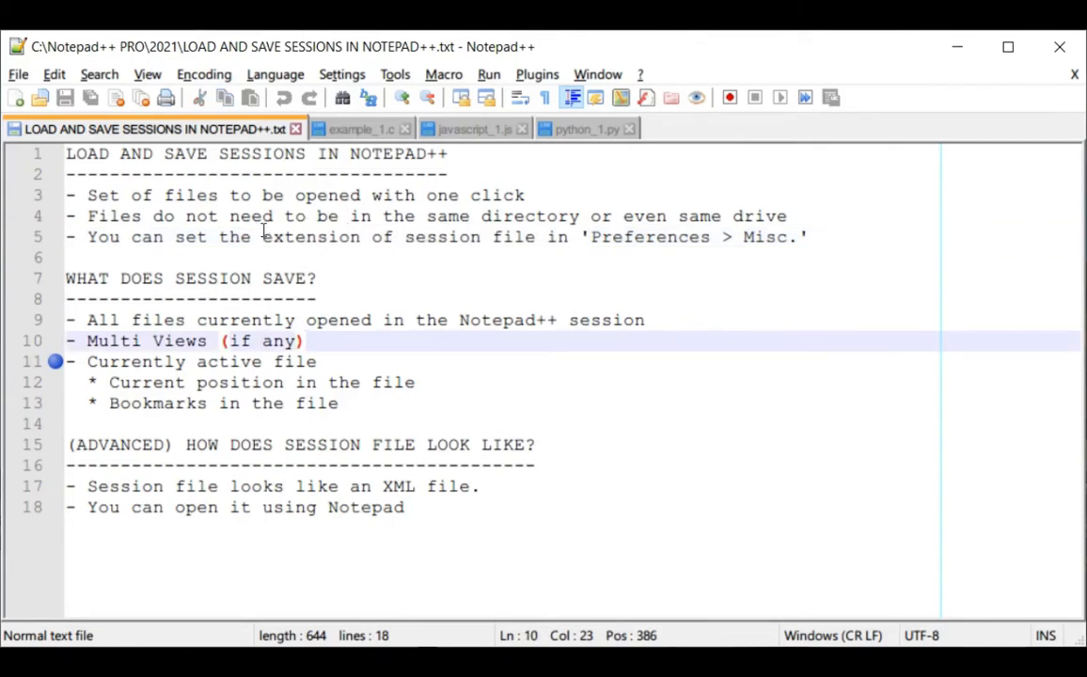
pyautogui.click(346, 79)
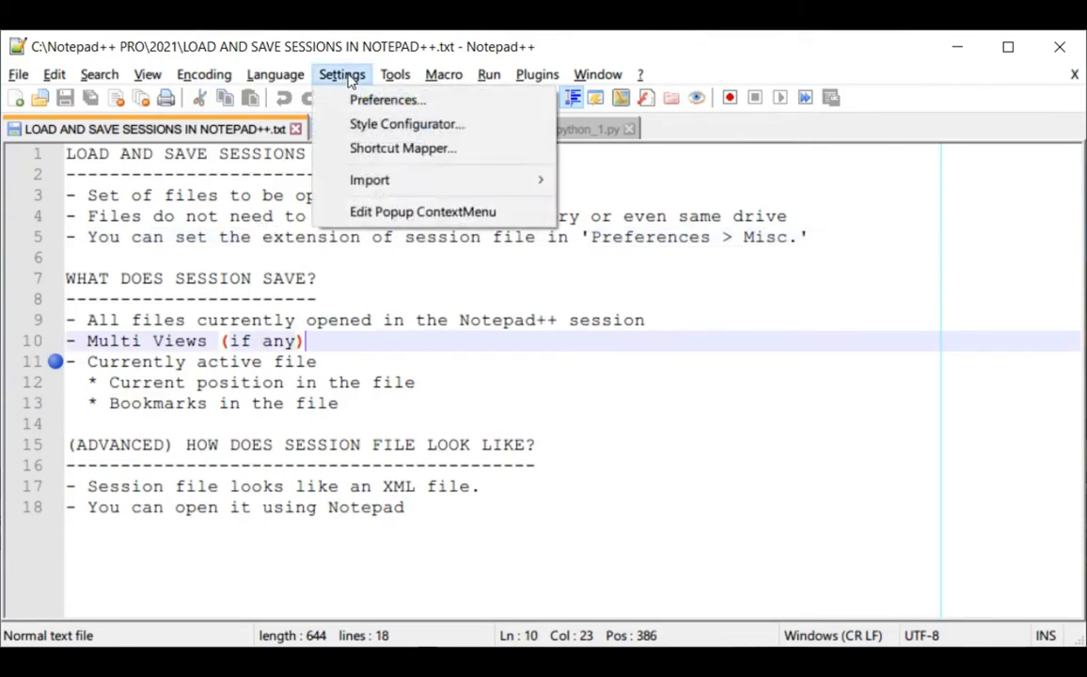
pyautogui.click(364, 109)
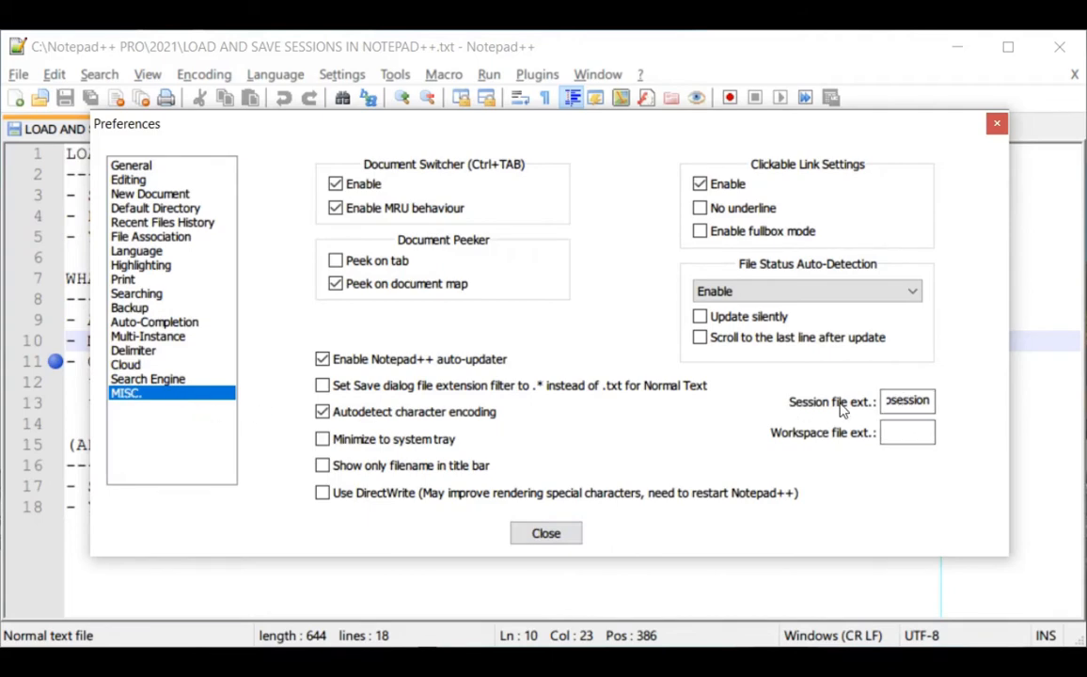
pyautogui.doubleClick(903, 400)
pyautogui.click(903, 400)
pyautogui.doubleClick(895, 400)
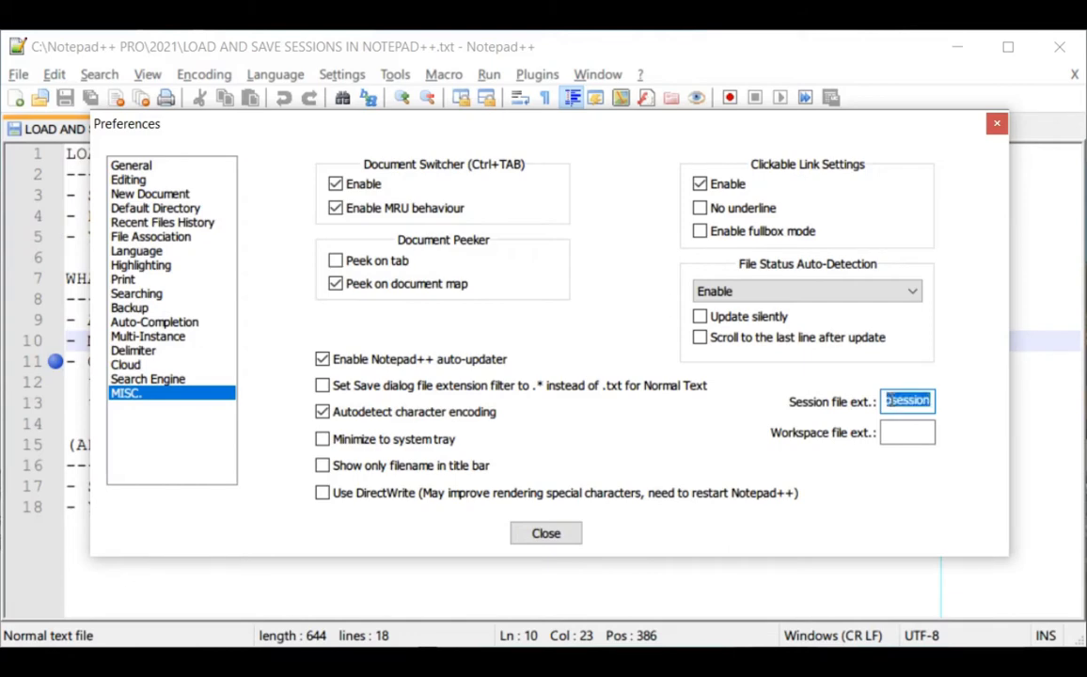
pyautogui.write('nppsession')
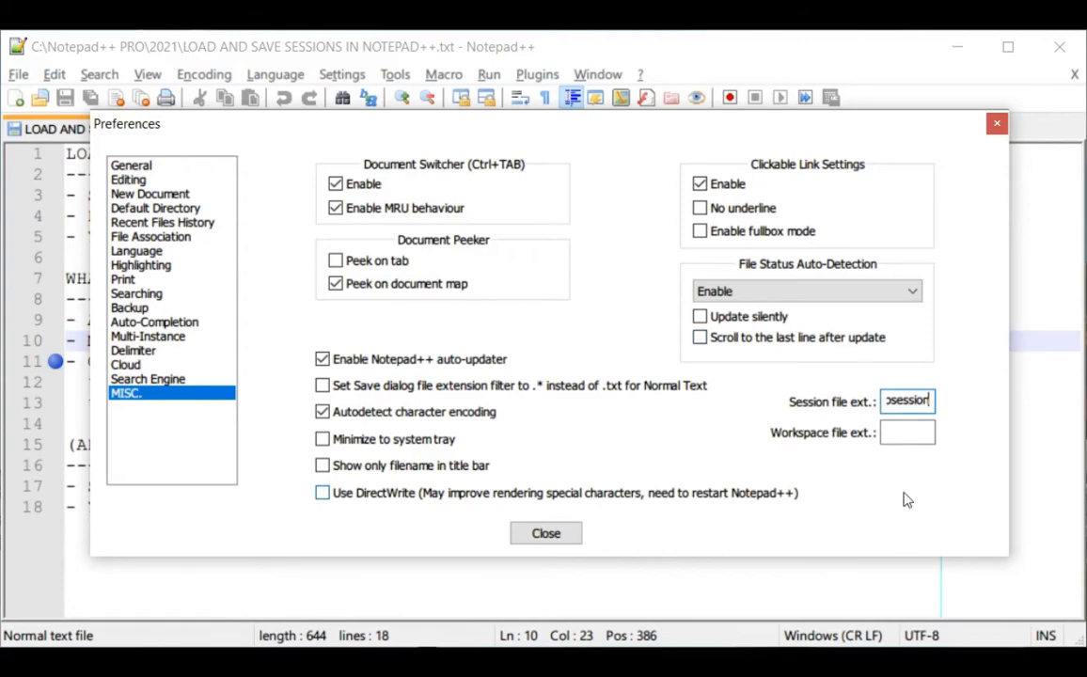
pyautogui.moveTo(903, 403); pyautogui.dragTo(879, 403)
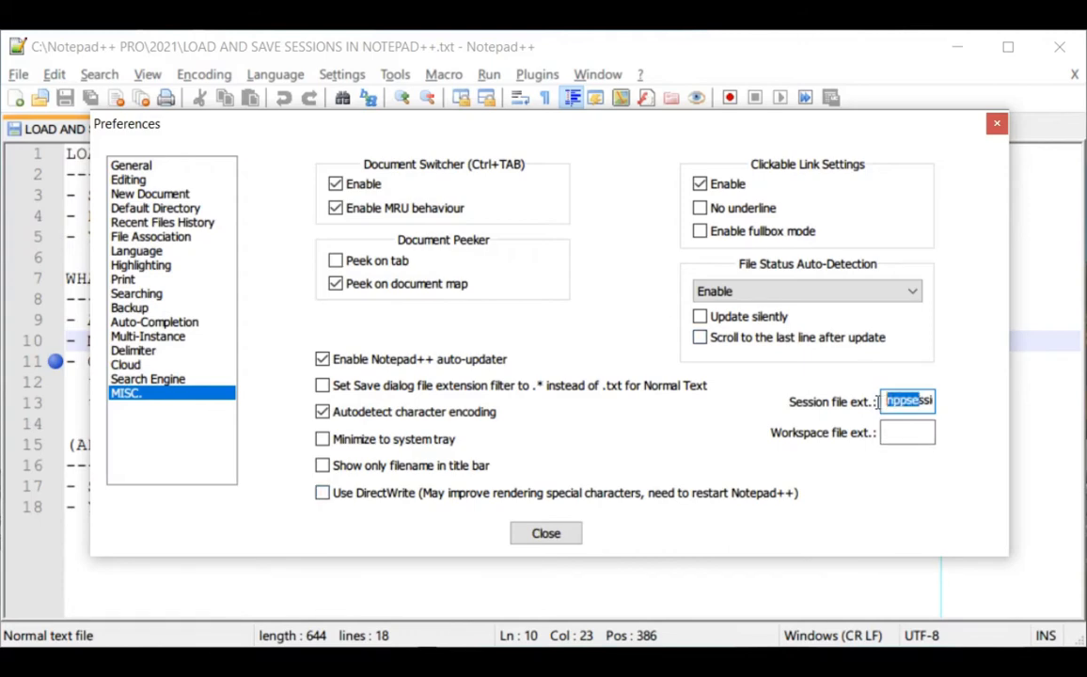
pyautogui.click(564, 533)
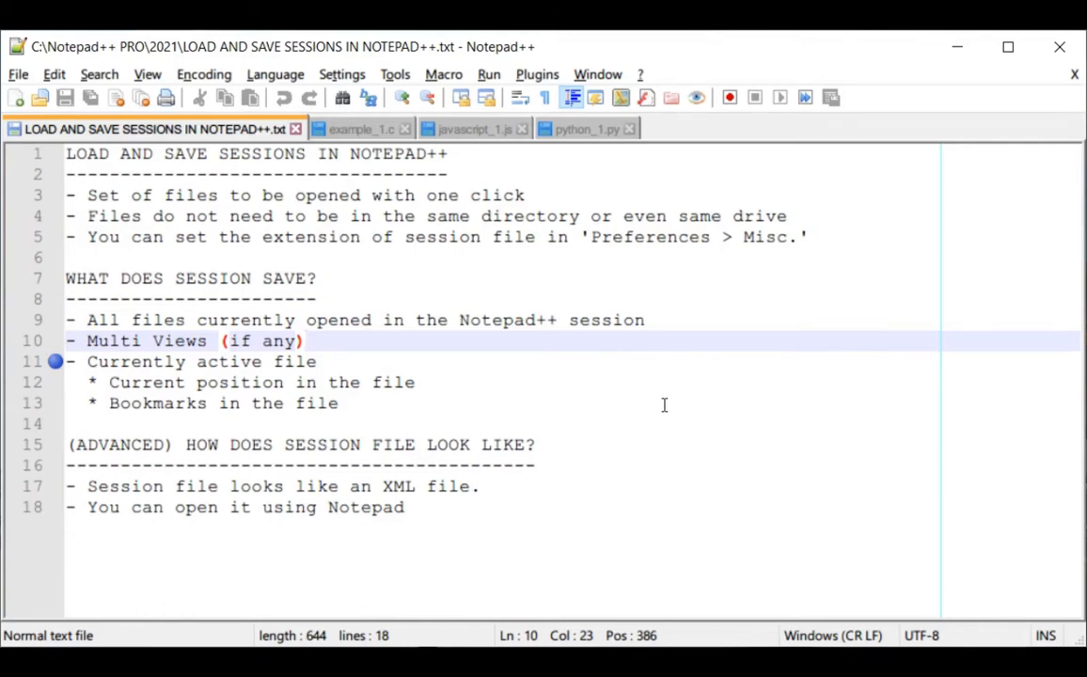
# Step: Review the "WHAT DOES SESSION SAVE?" heading and the open C, JavaScript and Python files, returning to the session notes
pyautogui.moveTo(324, 277); pyautogui.dragTo(46, 272)
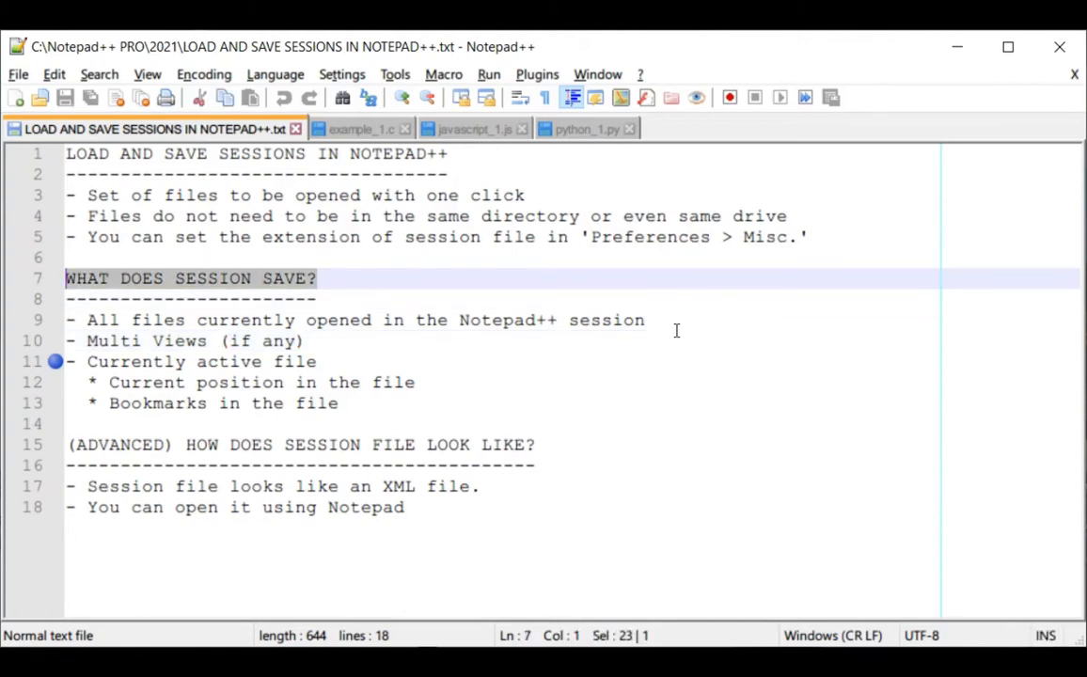
pyautogui.click(766, 404)
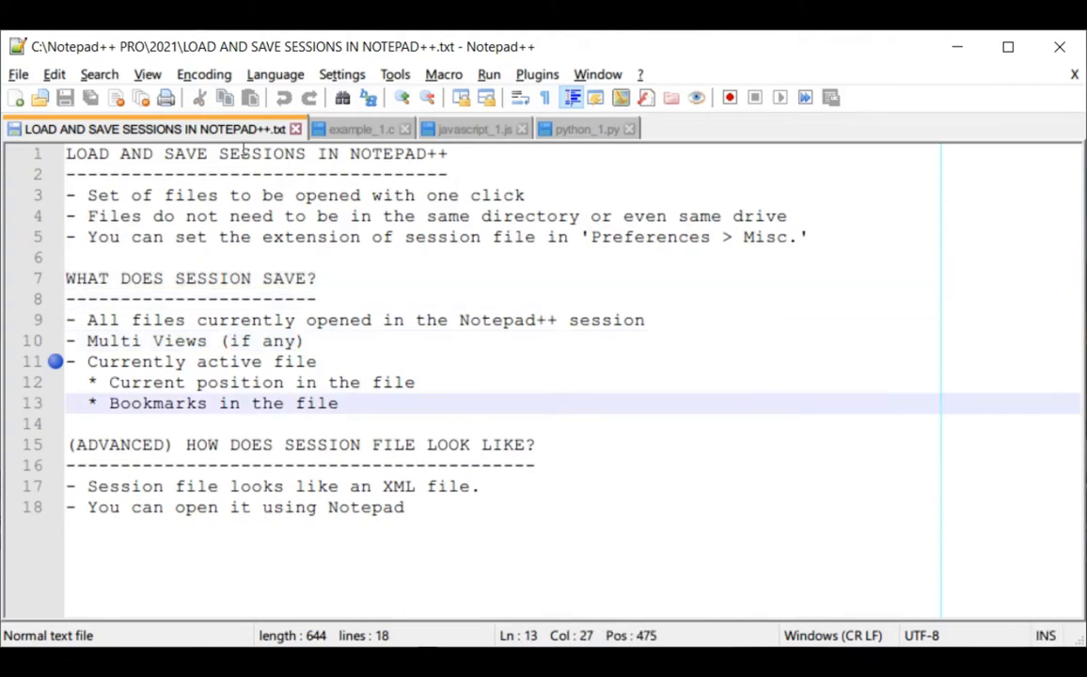
pyautogui.click(373, 138)
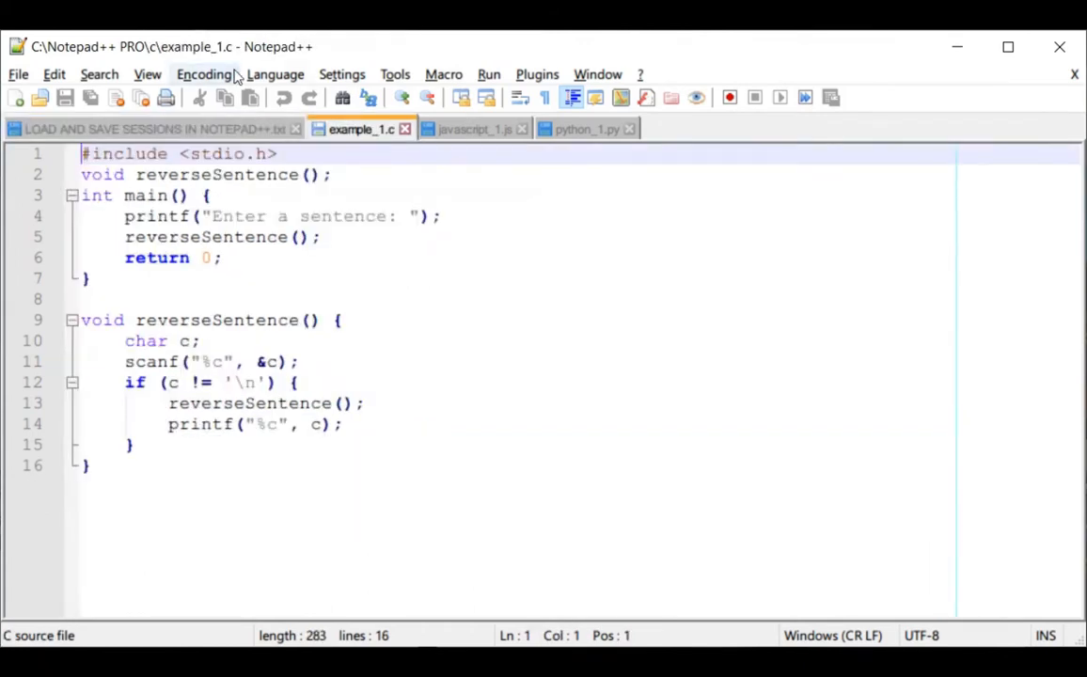
pyautogui.click(468, 129)
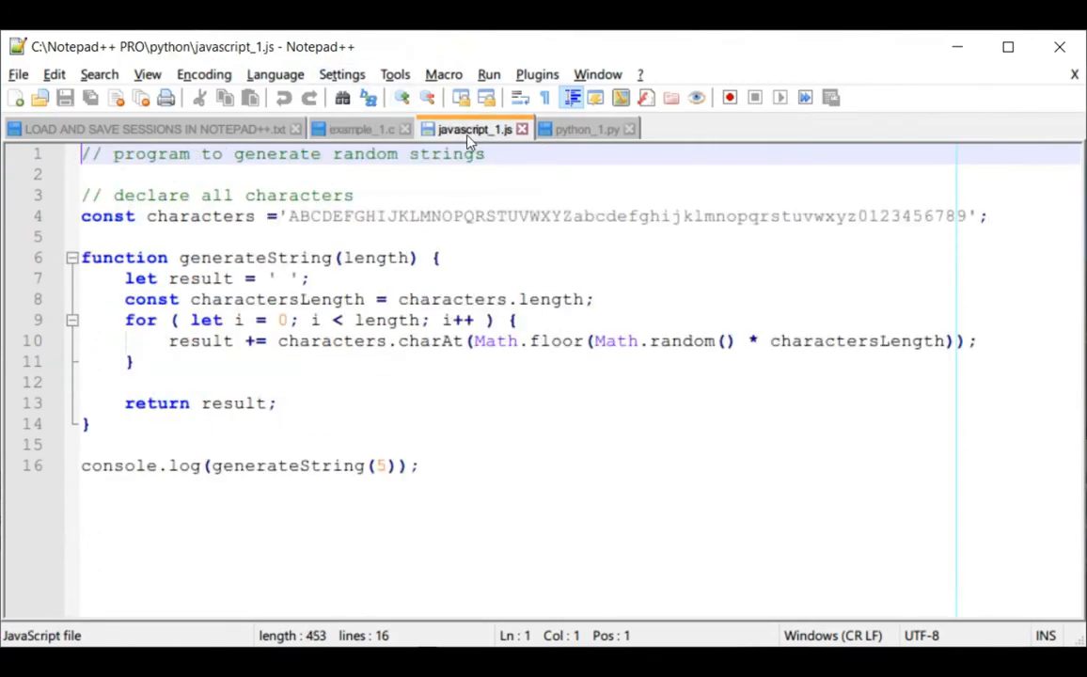
pyautogui.click(587, 130)
pyautogui.click(480, 132)
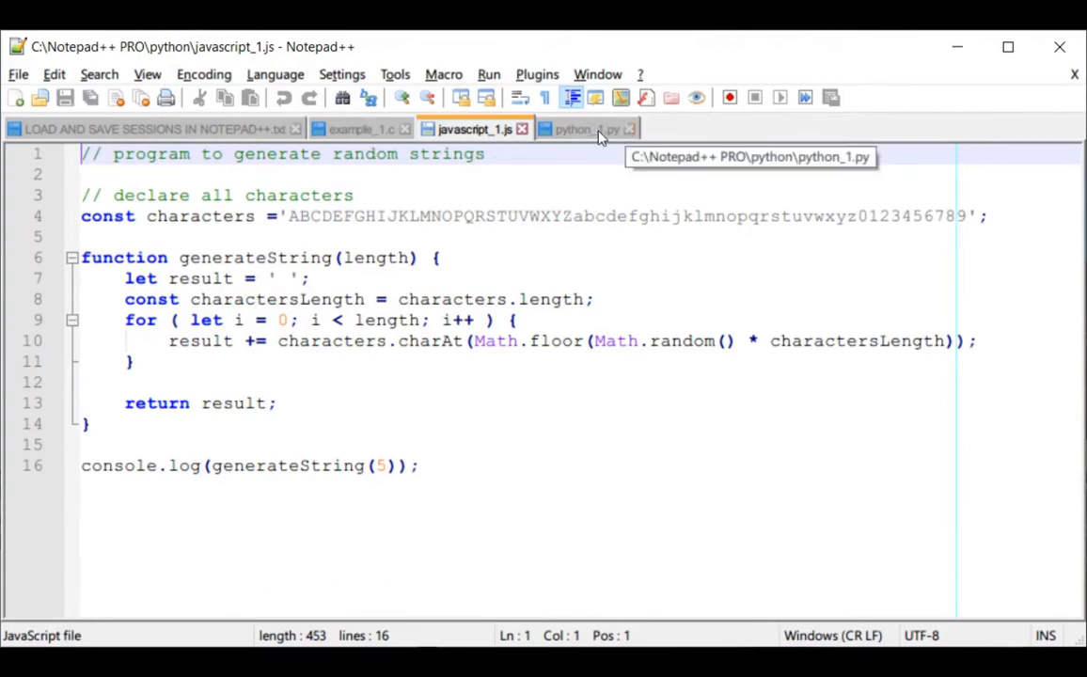
pyautogui.click(217, 132)
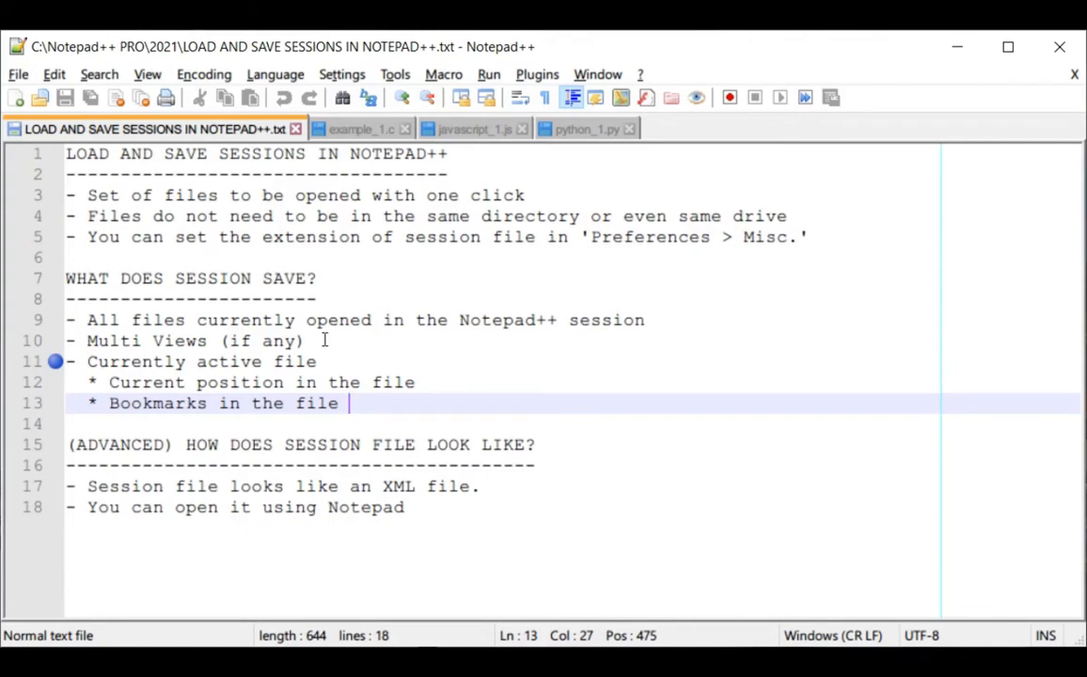
# Step: Move python_1.py to the other view and widen that view to about half the window
pyautogui.click(591, 129)
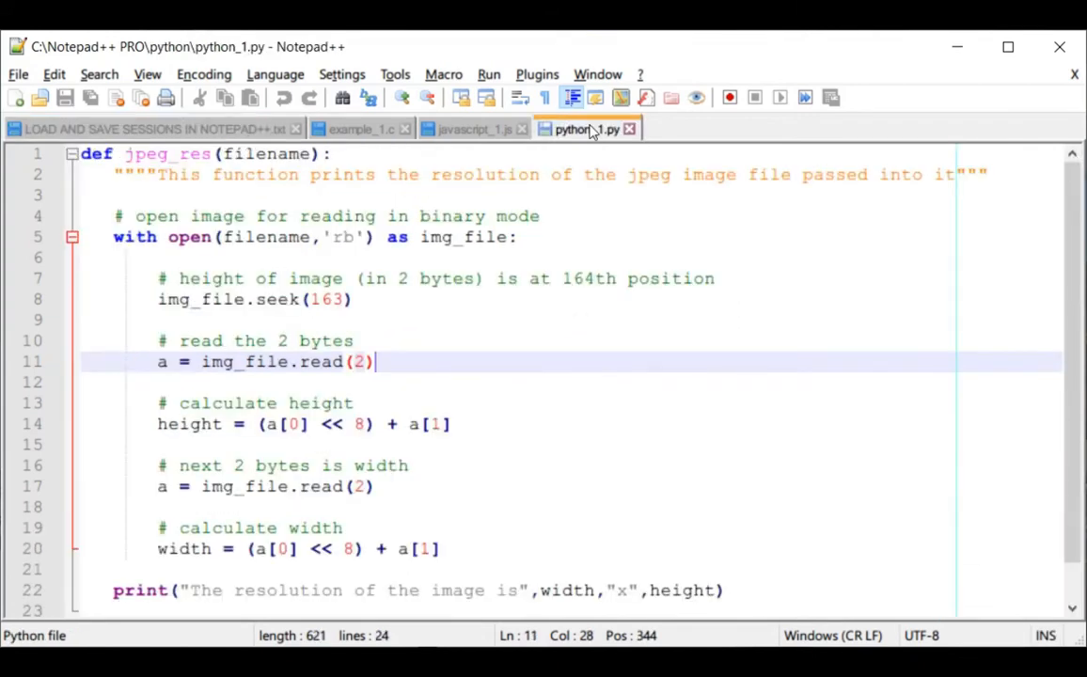
pyautogui.rightClick(588, 132)
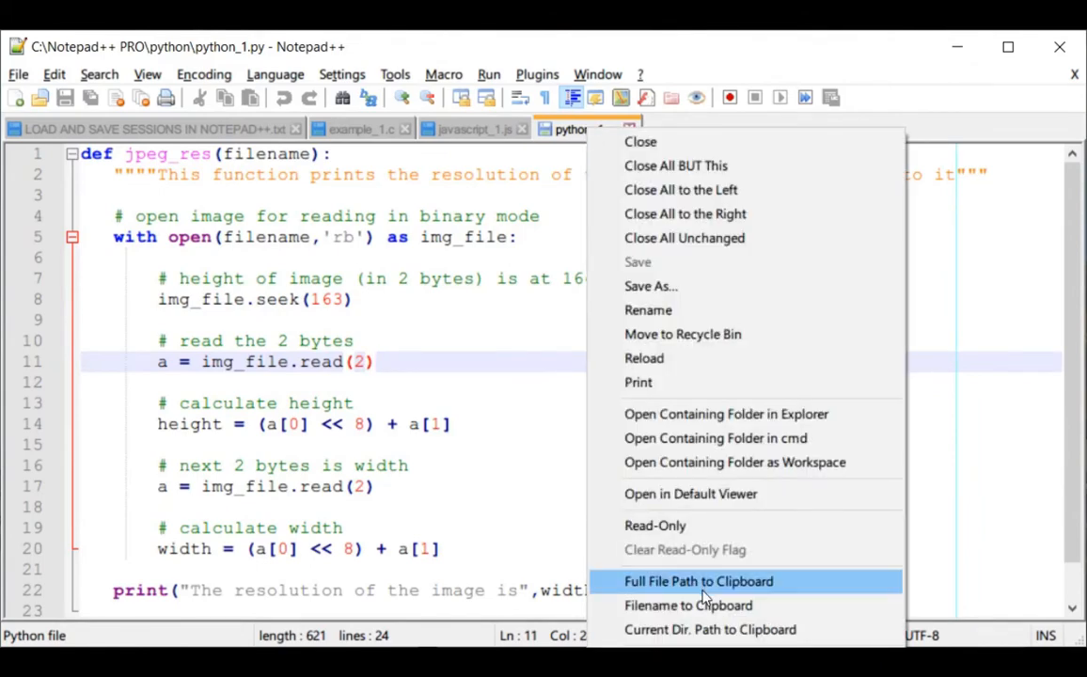
pyautogui.click(676, 661)
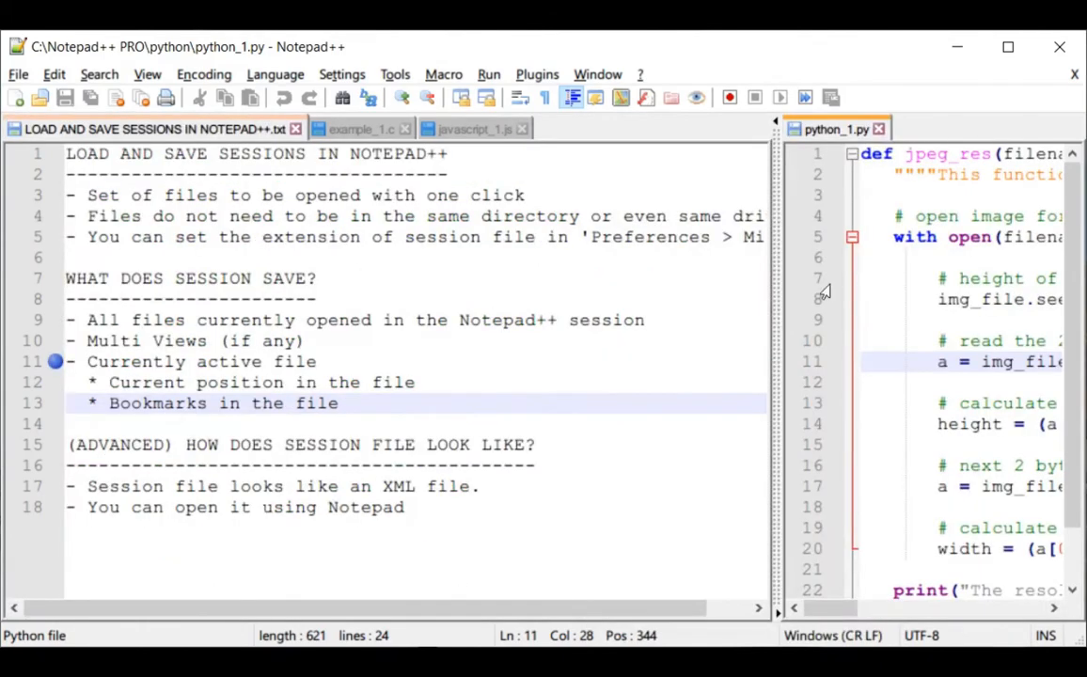
pyautogui.moveTo(777, 293); pyautogui.dragTo(585, 294)
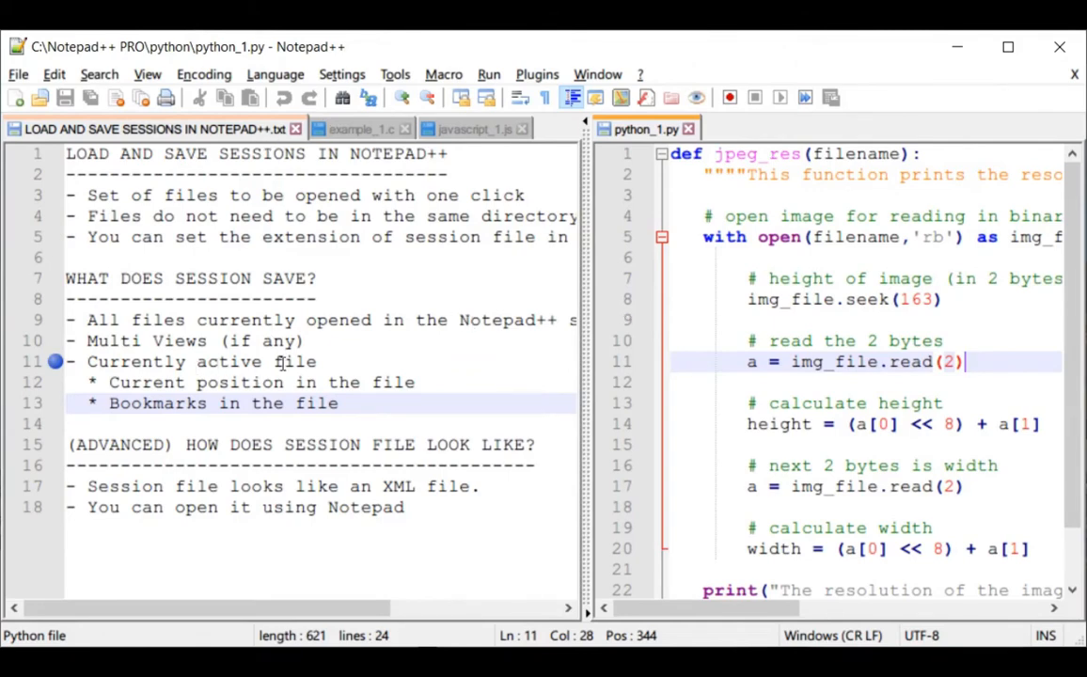
# Step: Bookmark line 6 of example_1.c and leave that file as the active document in its view
pyautogui.click(357, 133)
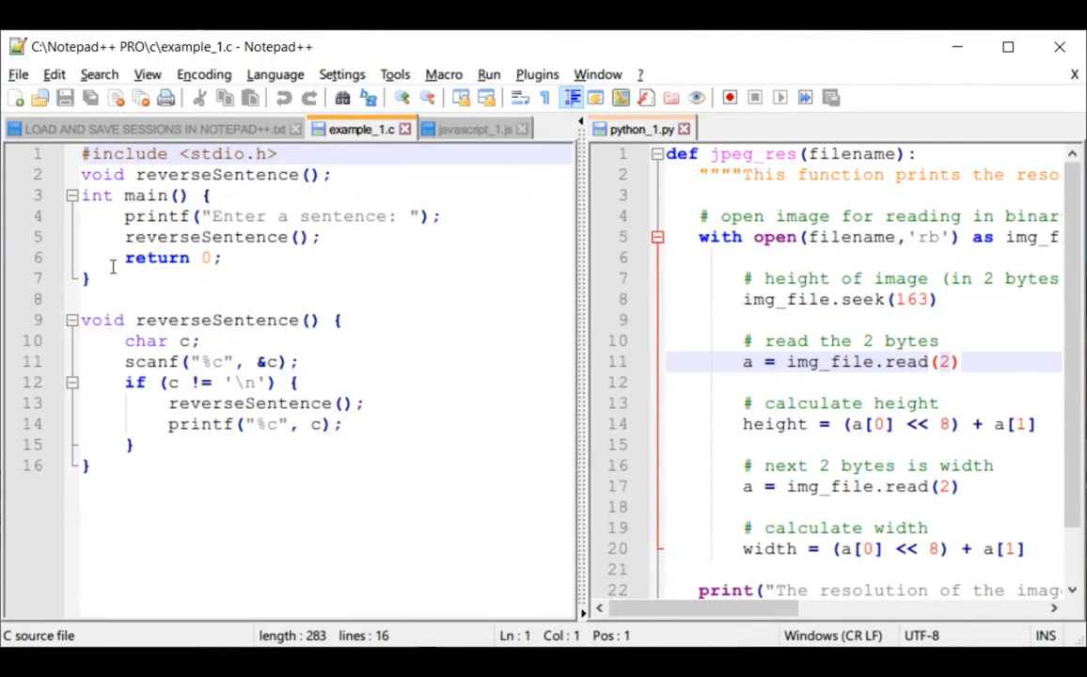
pyautogui.click(55, 257)
pyautogui.click(218, 124)
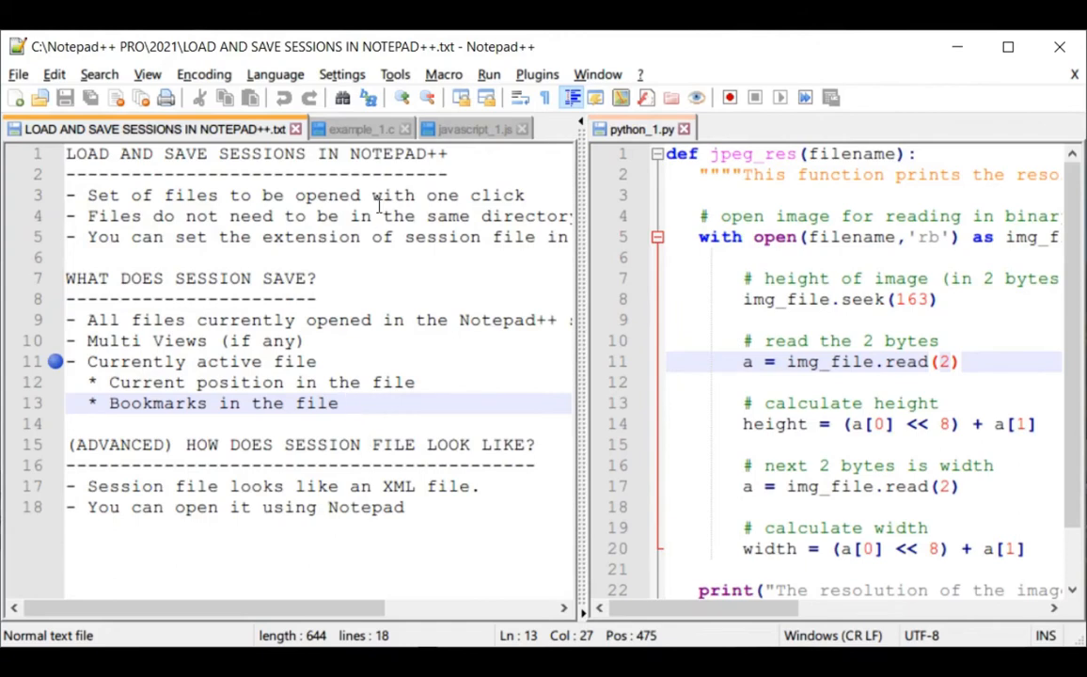
pyautogui.click(361, 131)
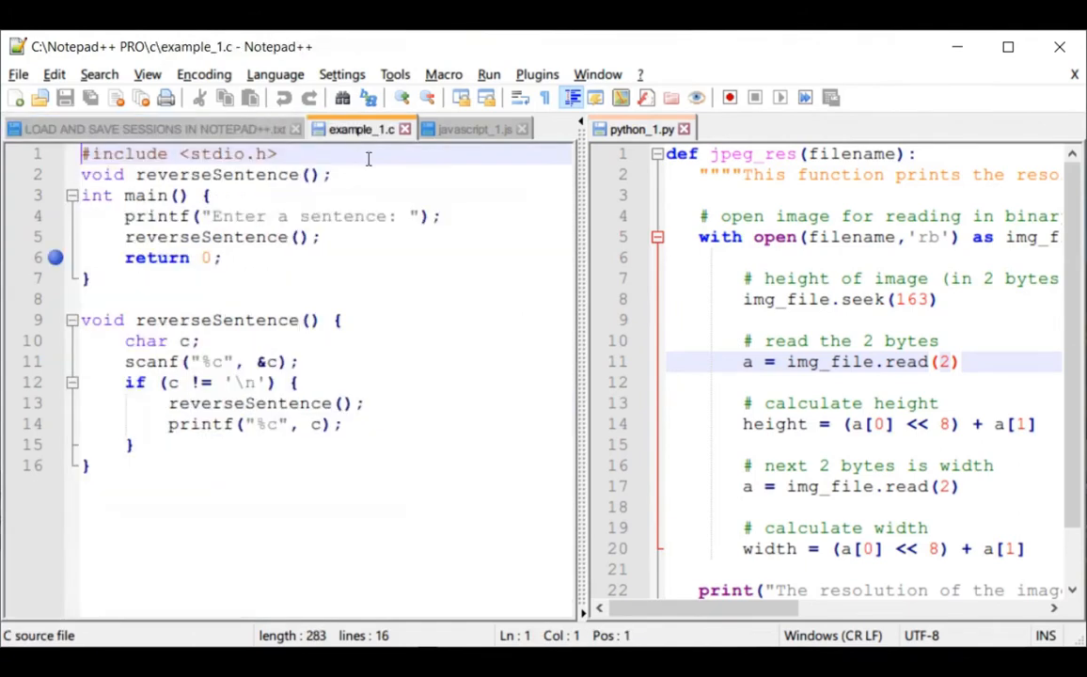
pyautogui.click(19, 77)
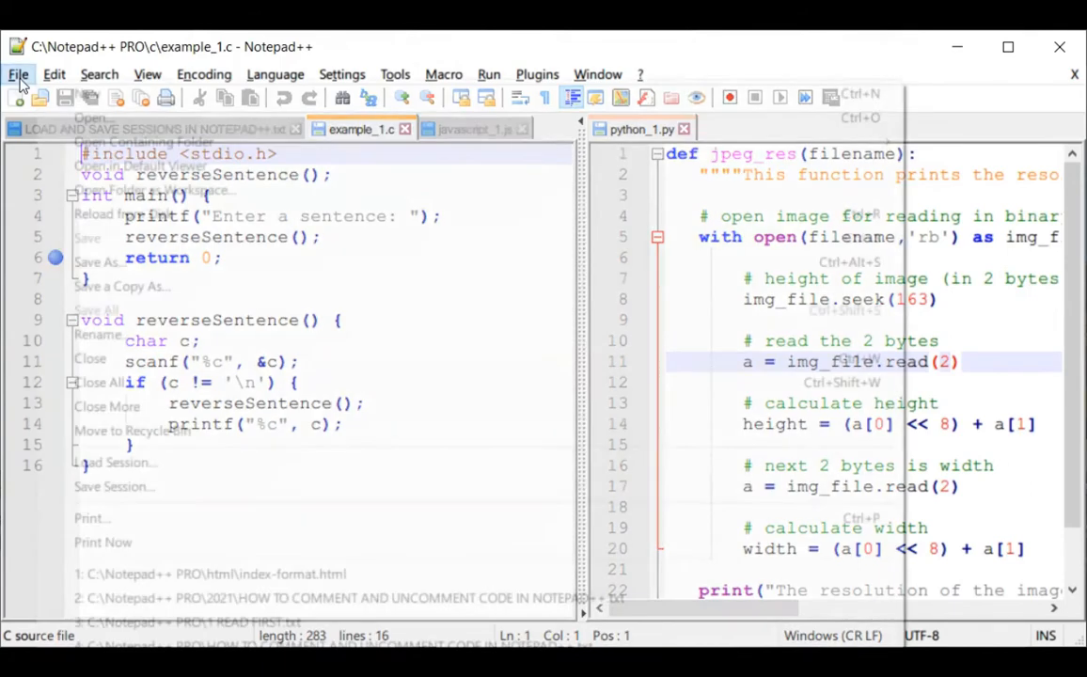
pyautogui.click(111, 462)
pyautogui.click(321, 141)
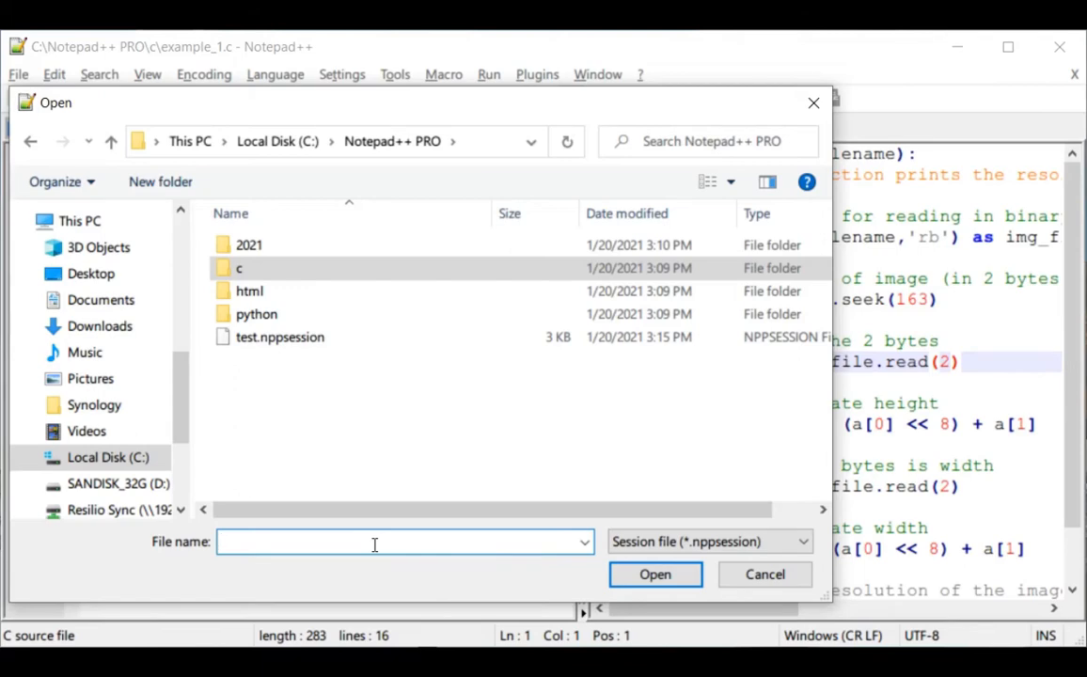
pyautogui.write('example')
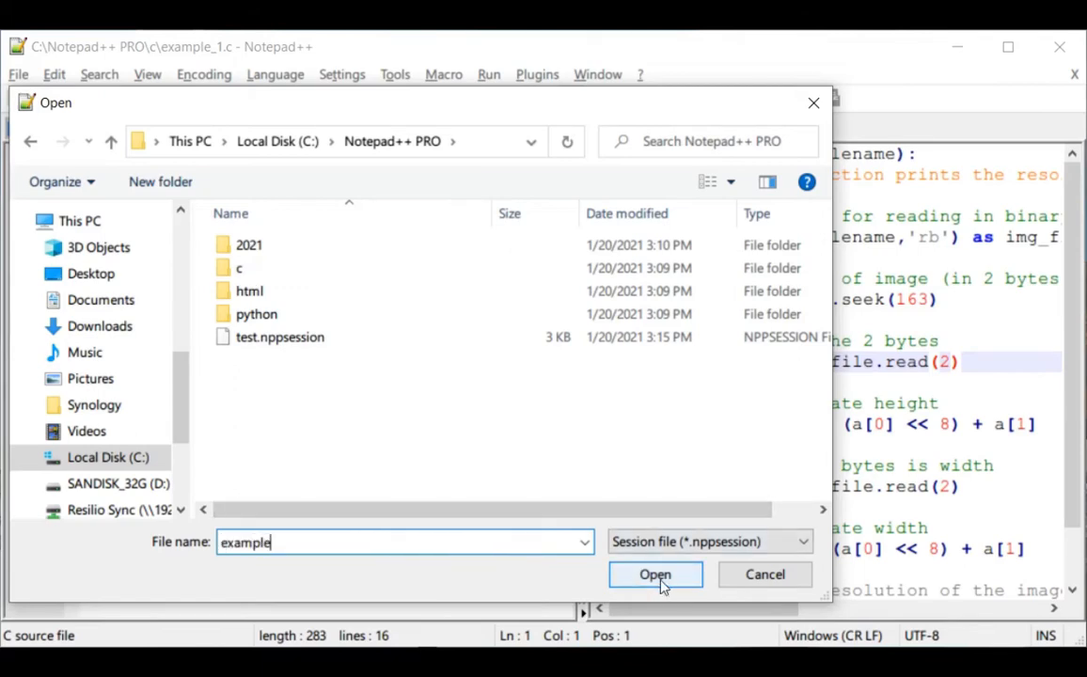
pyautogui.click(766, 575)
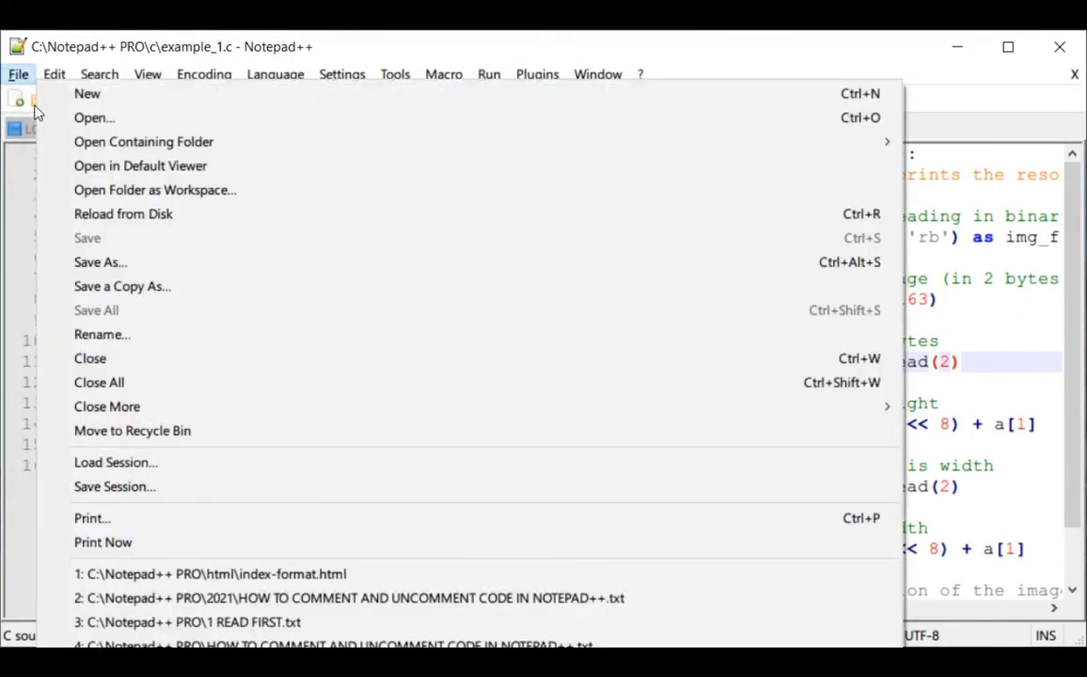
# Step: Save the current session as a session file named example in the Notepad++ PRO folder
pyautogui.click(148, 487)
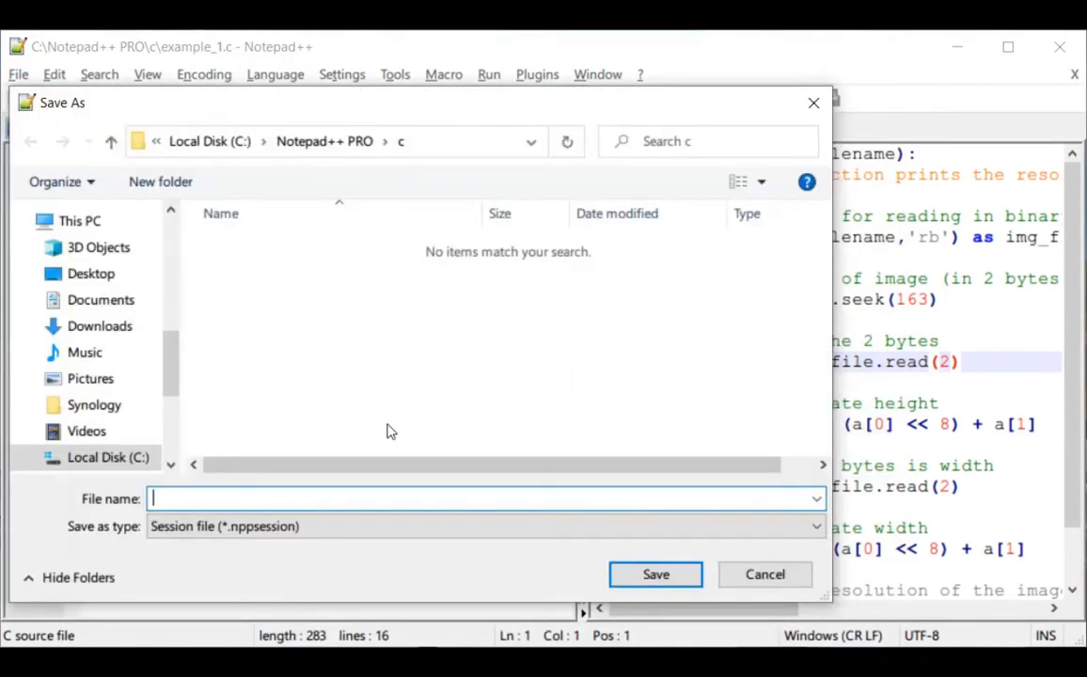
pyautogui.click(329, 143)
pyautogui.write('example')
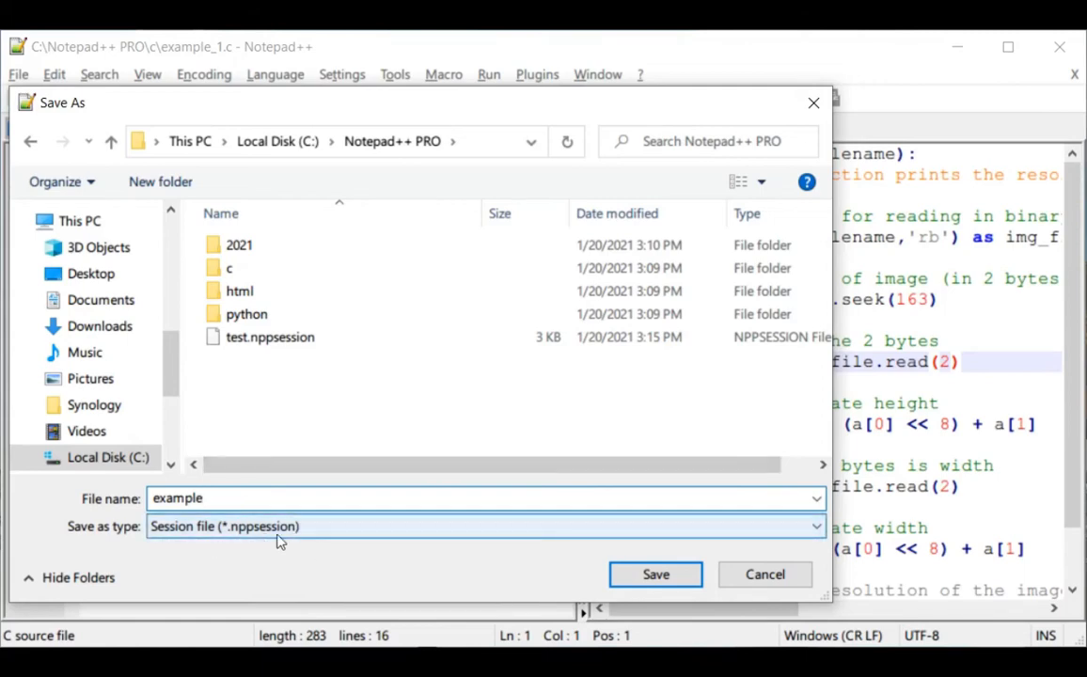
pyautogui.click(657, 575)
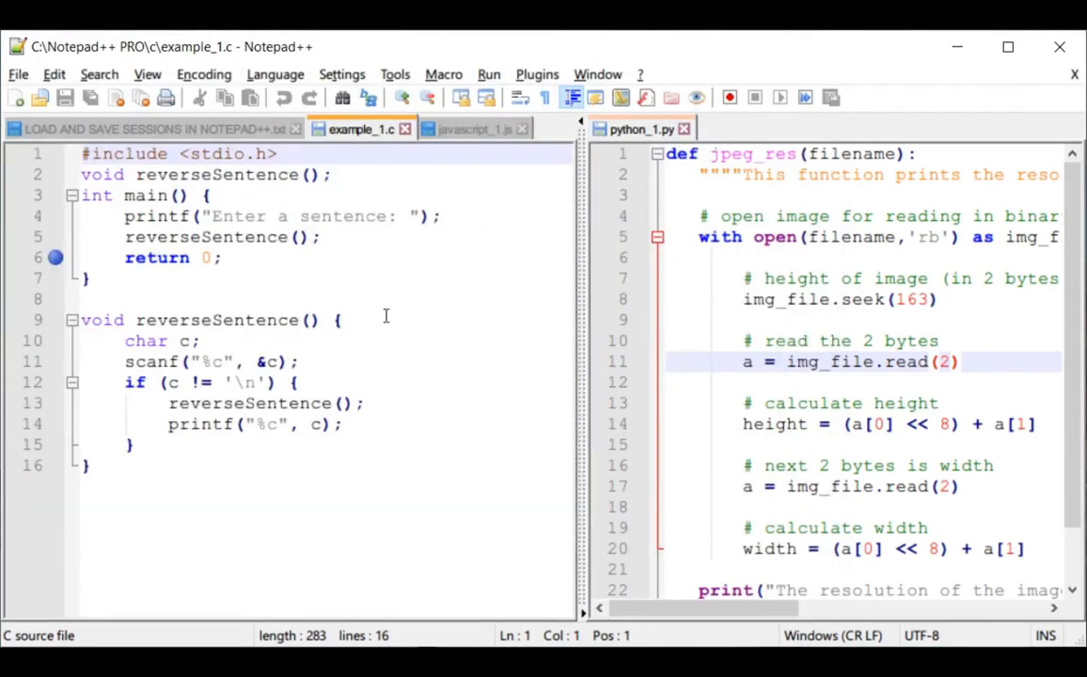
# Step: Close all open files in both views, leaving only an empty new document
pyautogui.click(405, 130)
pyautogui.click(404, 130)
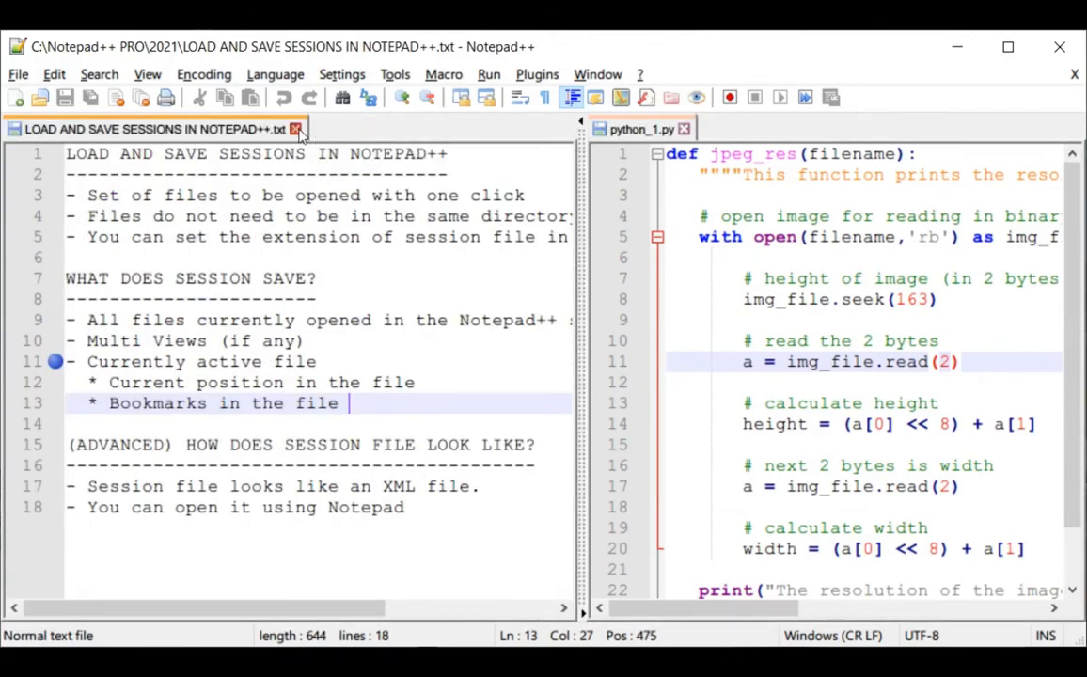
pyautogui.click(295, 129)
pyautogui.click(98, 130)
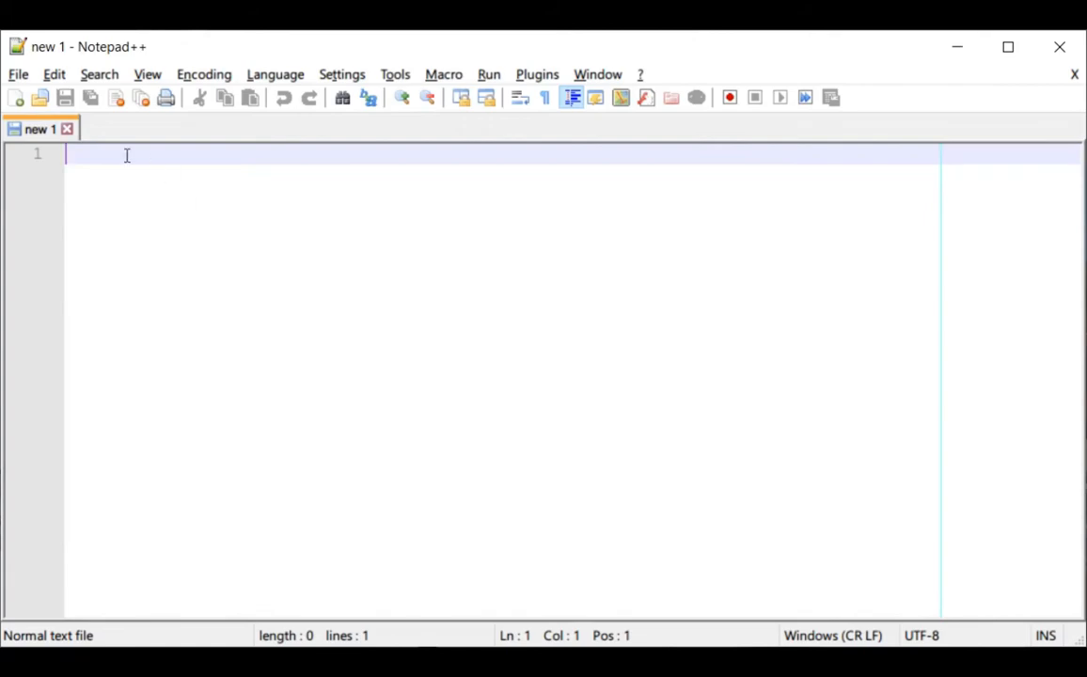
# Step: Load the session file example.nppsession from the Notepad++ PRO folder
pyautogui.click(19, 76)
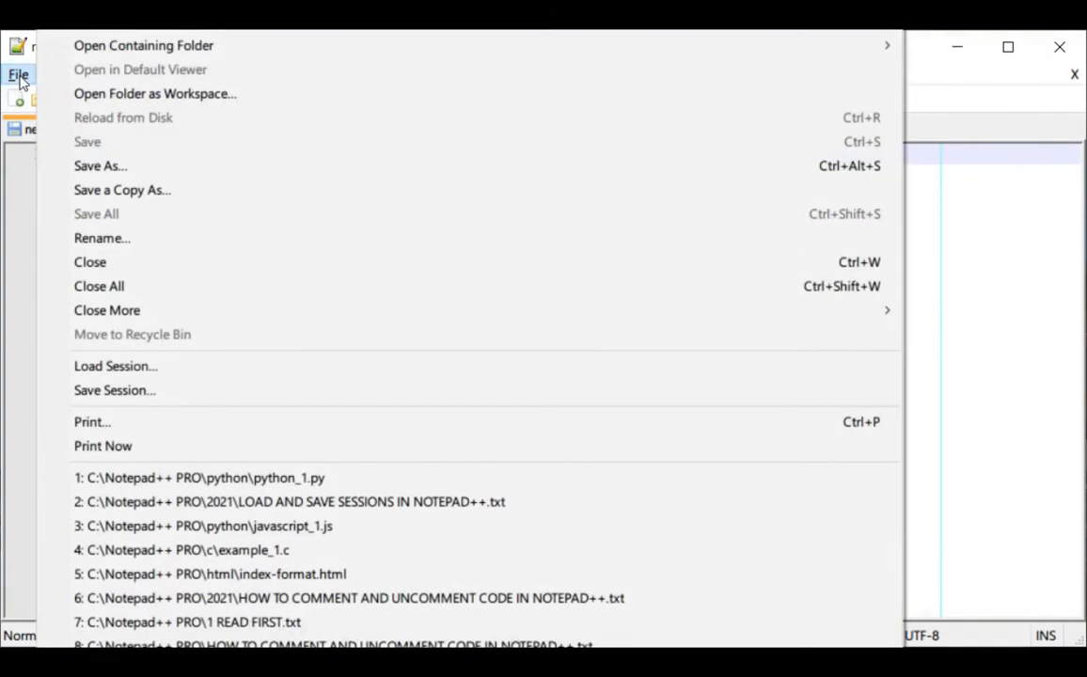
pyautogui.click(135, 368)
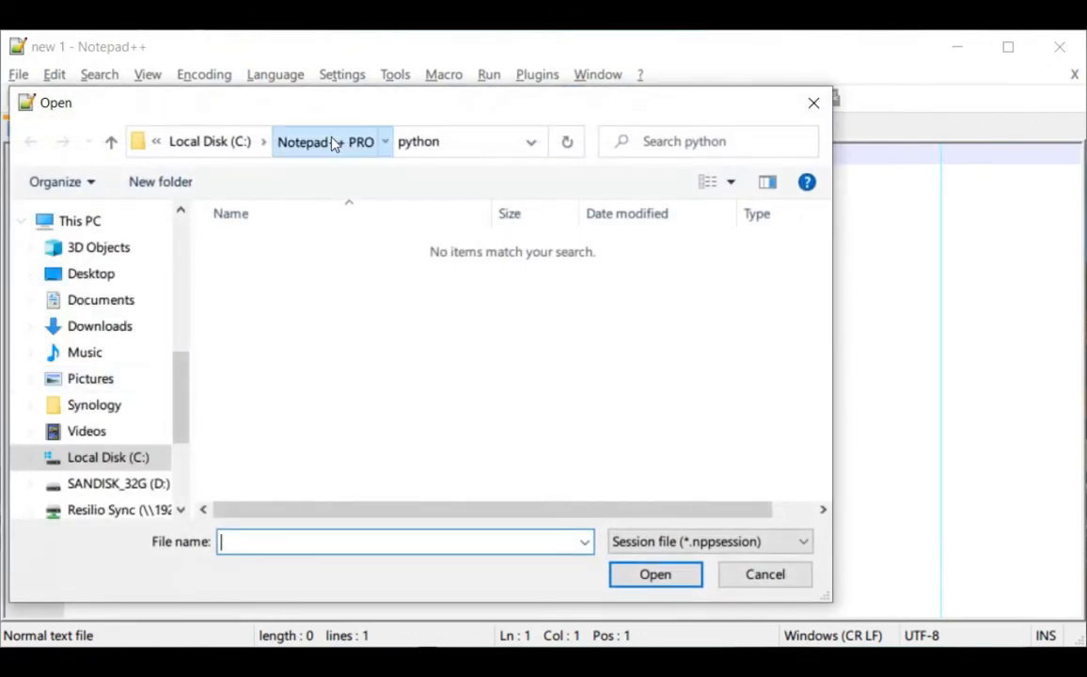
pyautogui.click(333, 143)
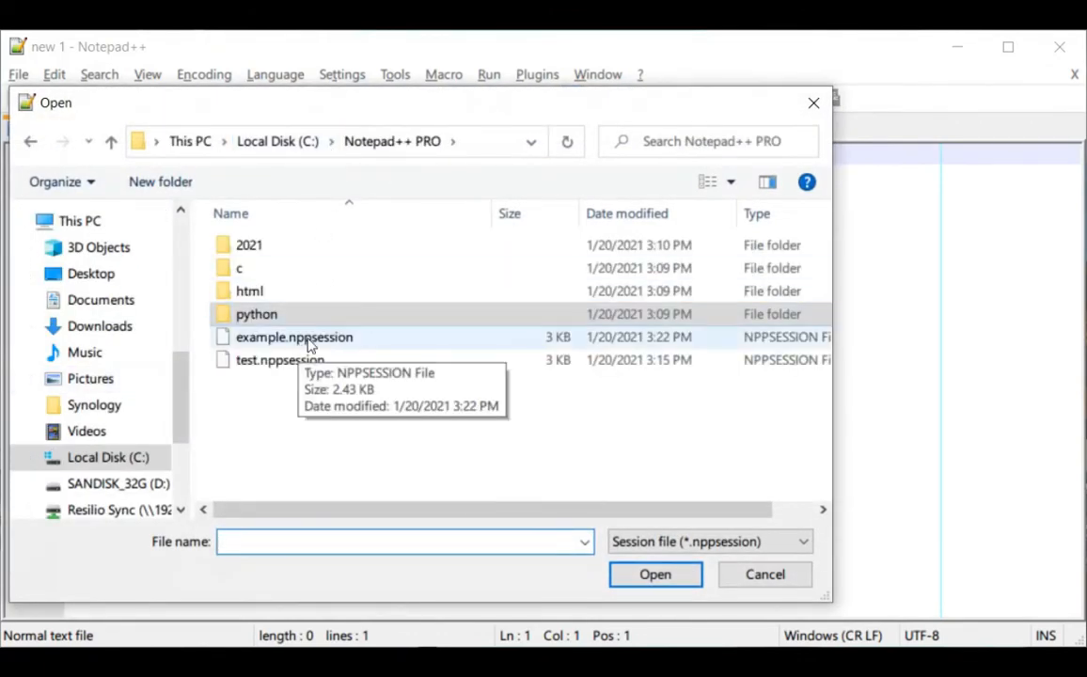
pyautogui.click(320, 340)
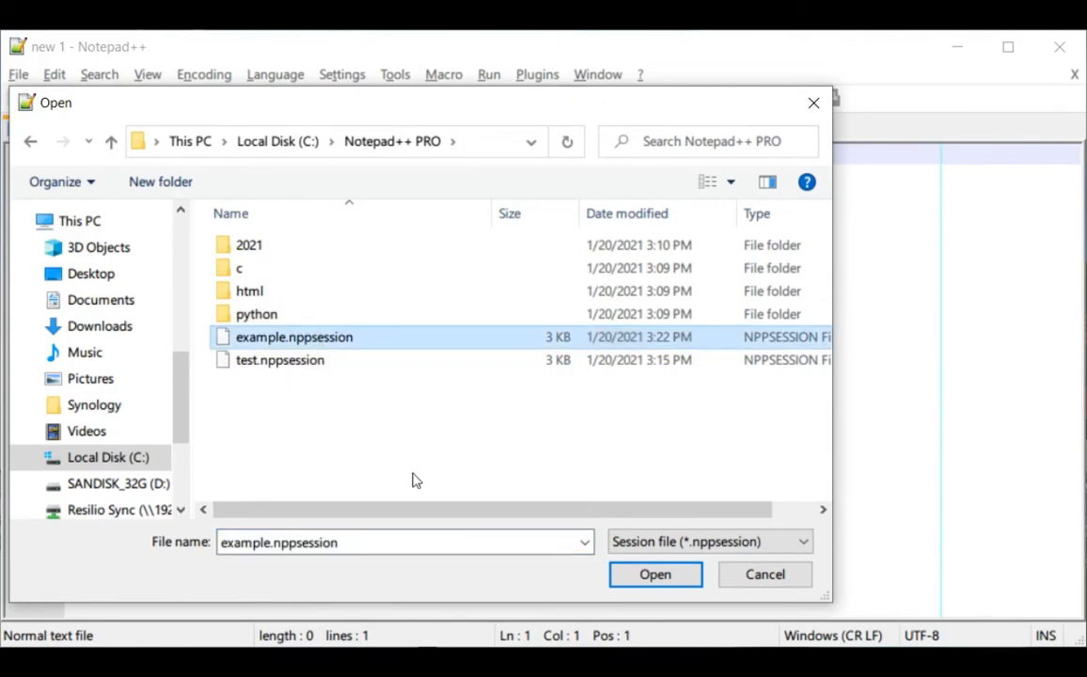
pyautogui.click(655, 576)
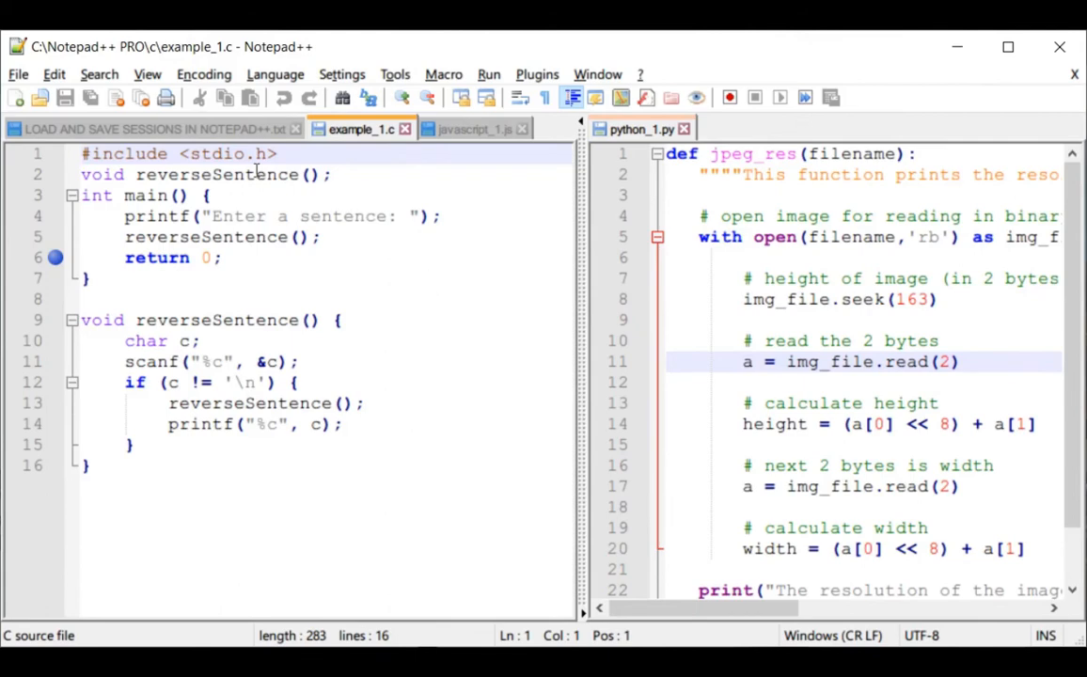
# Step: Activate the session notes document, and in File Explorer open example.nppsession with Notepad, not as the default app, to examine its XML structure
pyautogui.click(177, 129)
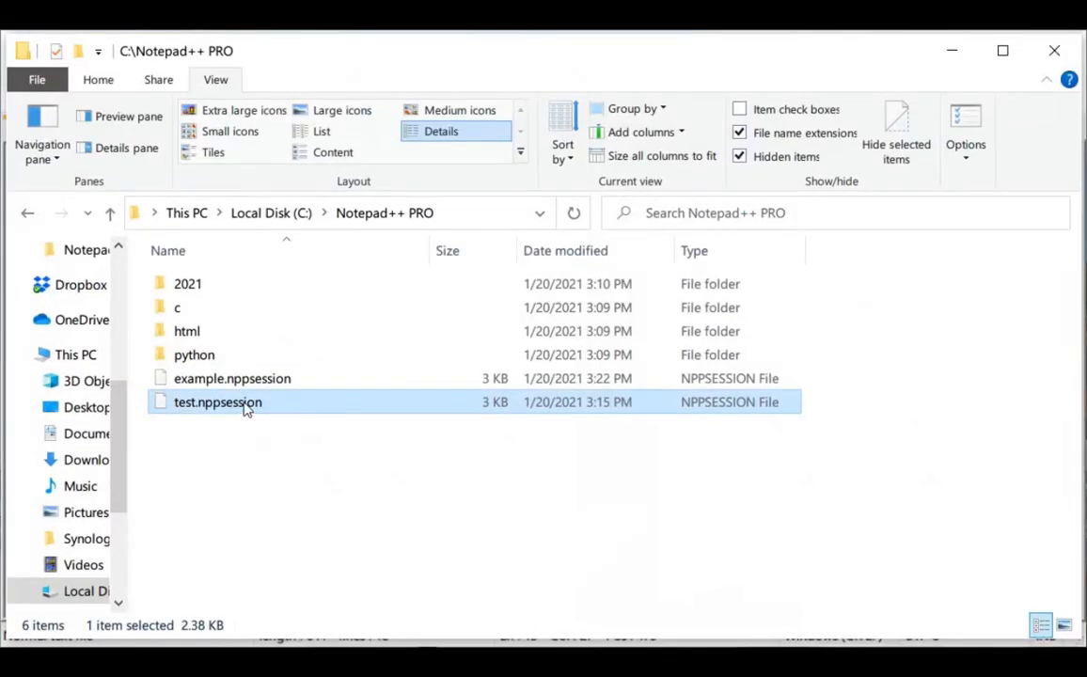
pyautogui.click(233, 386)
pyautogui.rightClick(233, 386)
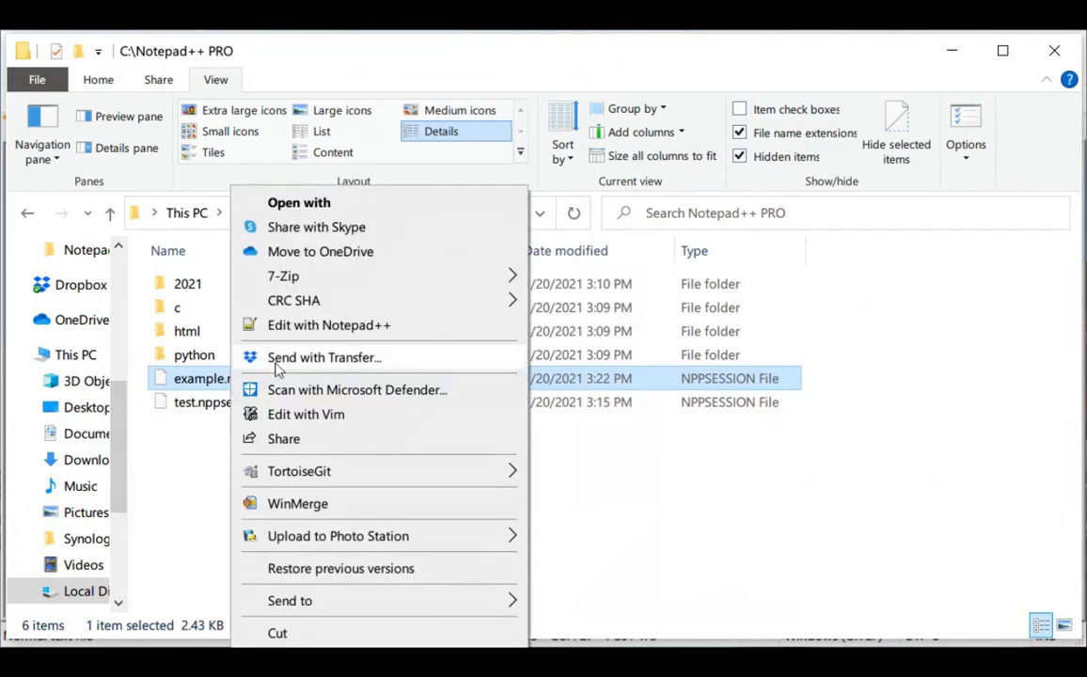
pyautogui.click(386, 203)
pyautogui.click(704, 194)
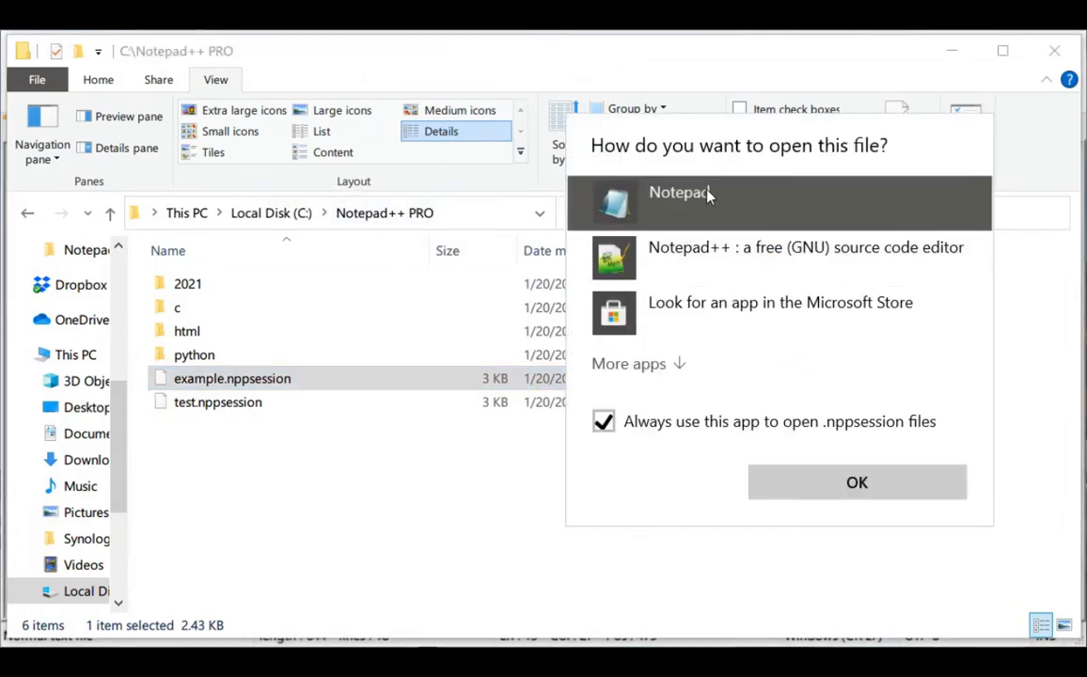
pyautogui.click(701, 430)
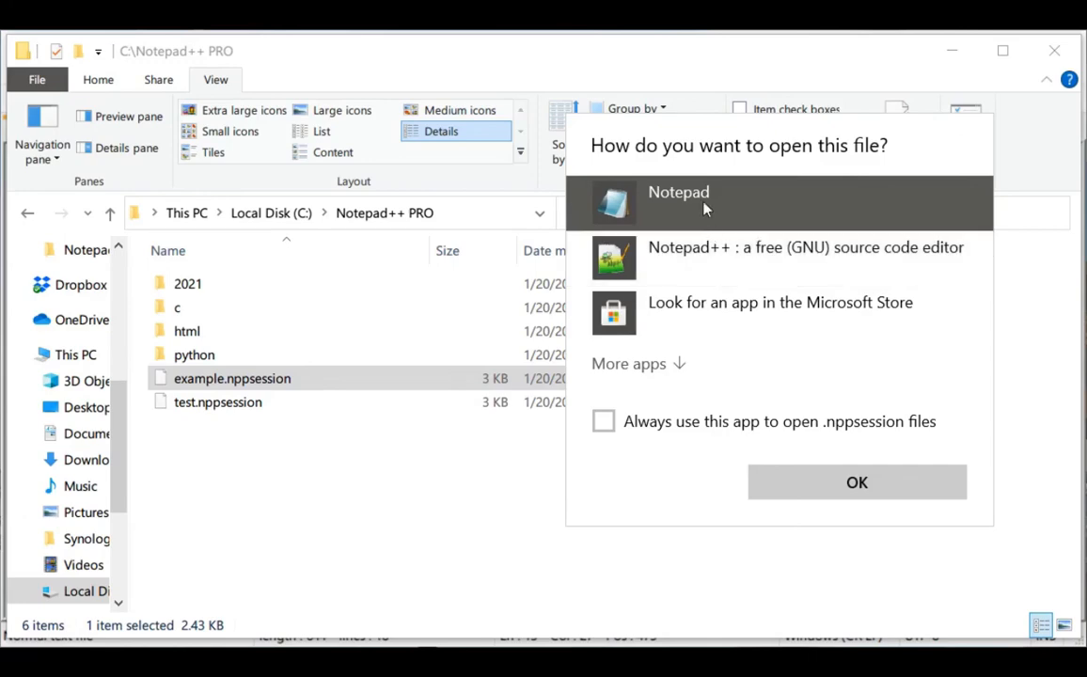
pyautogui.click(866, 485)
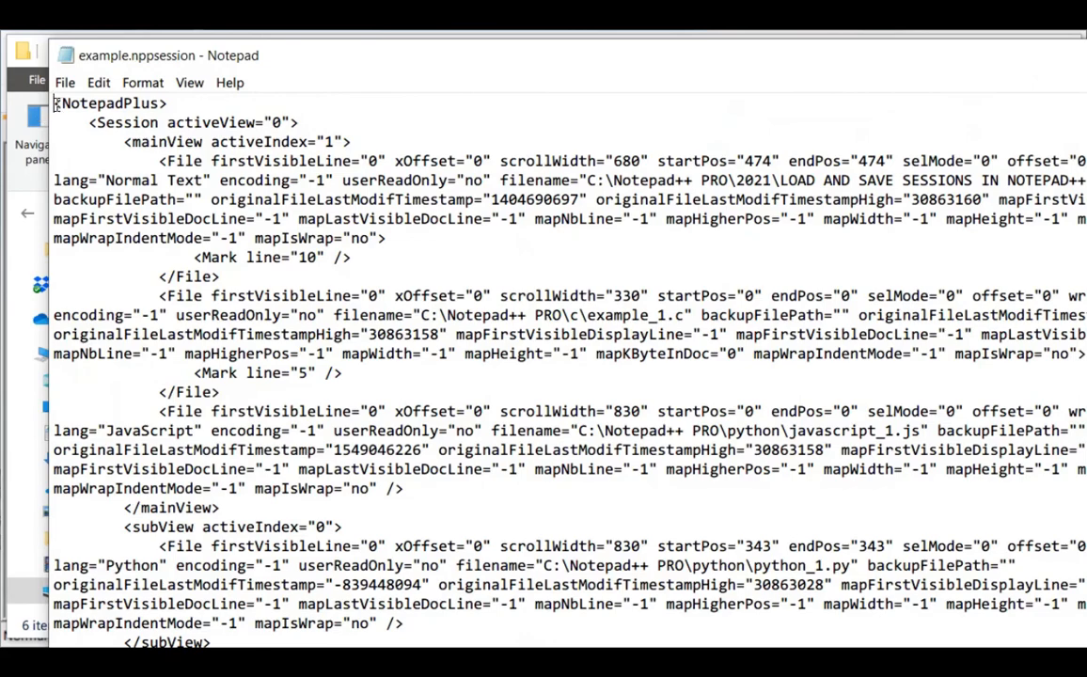
pyautogui.moveTo(54, 104); pyautogui.dragTo(403, 538)
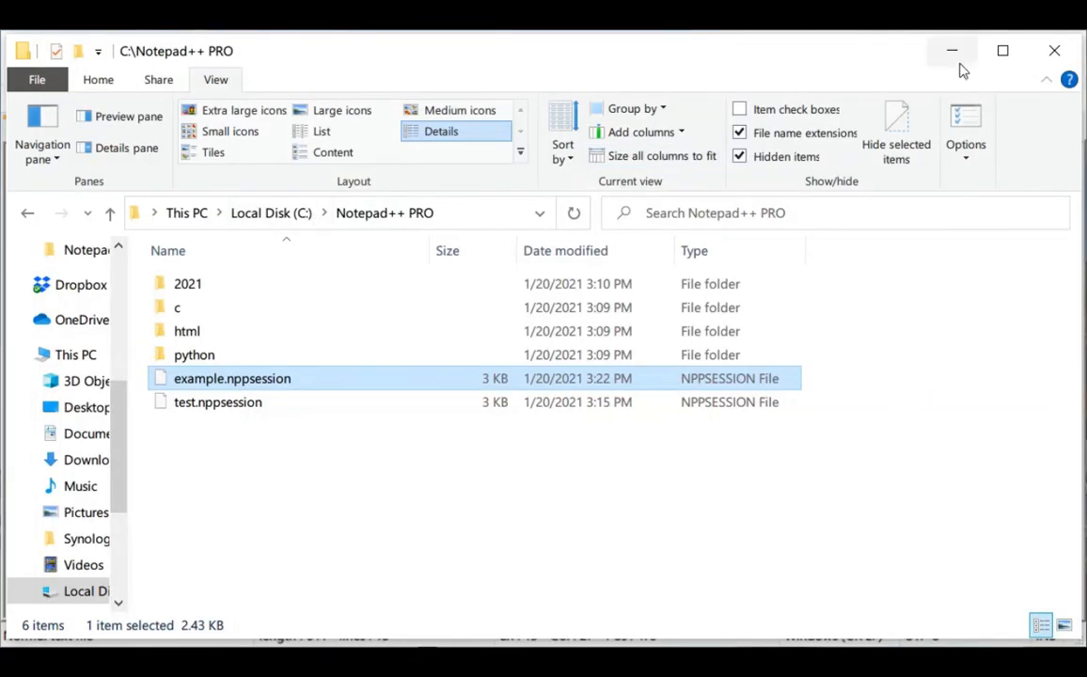
# Step: Minimize File Explorer to return to Notepad++ and close python_1.py in the second view
pyautogui.click(956, 51)
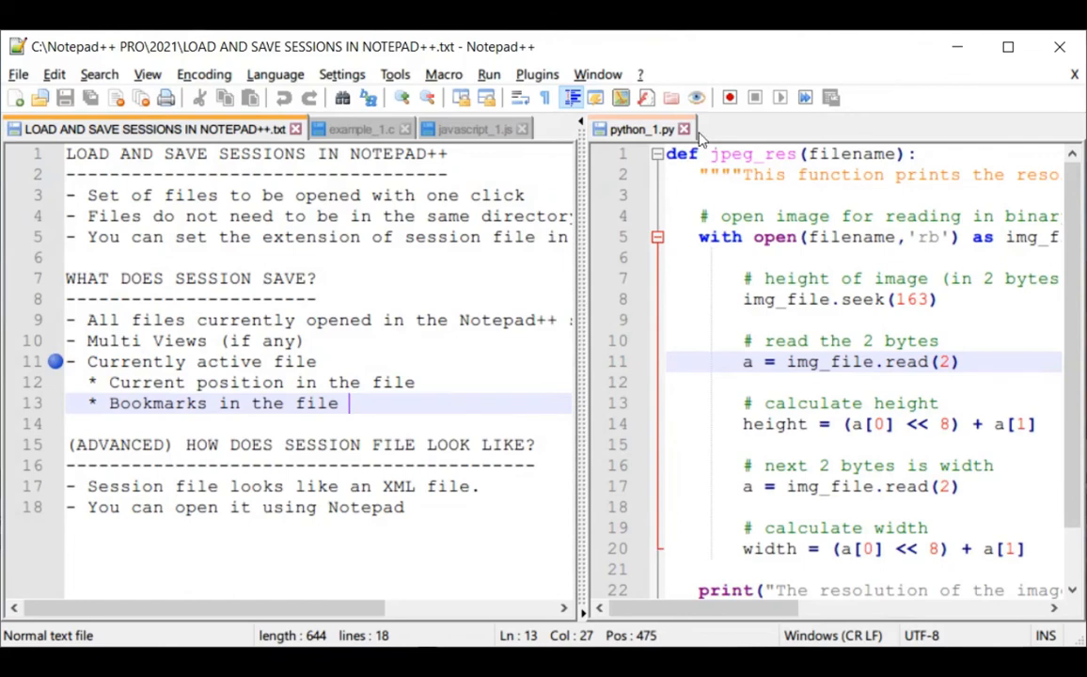
pyautogui.click(684, 130)
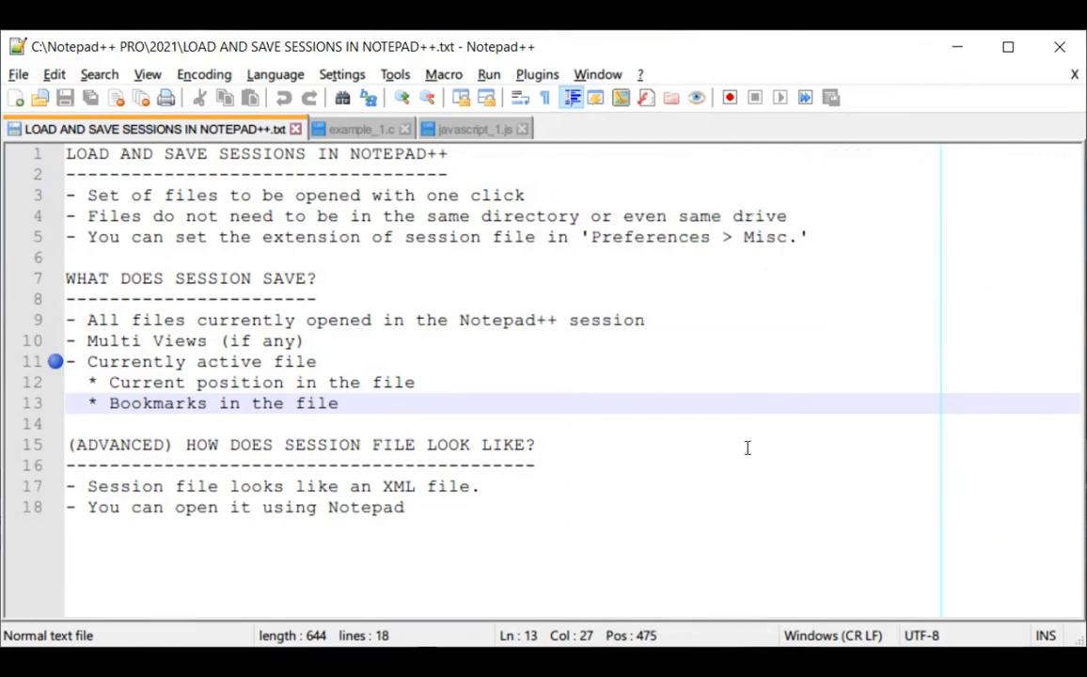